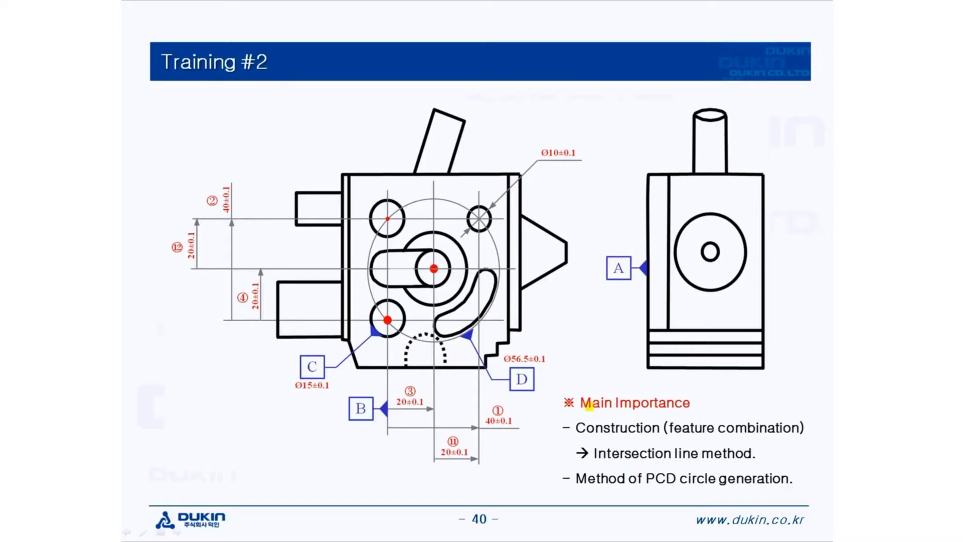
# Underline the Main Importance heading and the Construction (feature combination) note on slide 40
pyautogui.moveTo(587, 406); pyautogui.dragTo(717, 399)
pyautogui.moveTo(581, 427); pyautogui.dragTo(805, 421)
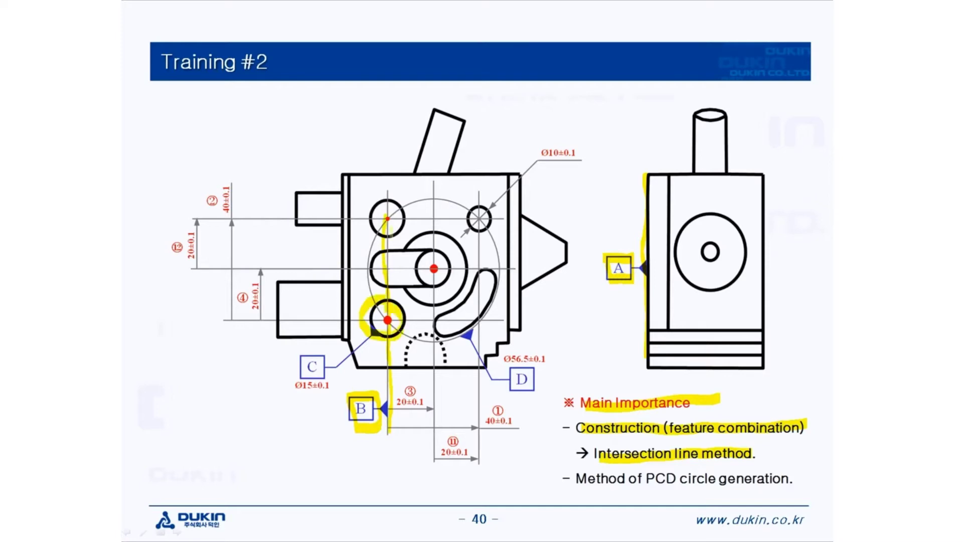
# Mark the upper-left hole, the 20±0.1 dimension, the Ø10 hole and its Ø10±0.1 label
pyautogui.moveTo(387, 199)
pyautogui.mouseDown()
pyautogui.moveTo(375, 233)
pyautogui.moveTo(403, 227)
pyautogui.moveTo(397, 198)
pyautogui.mouseUp()
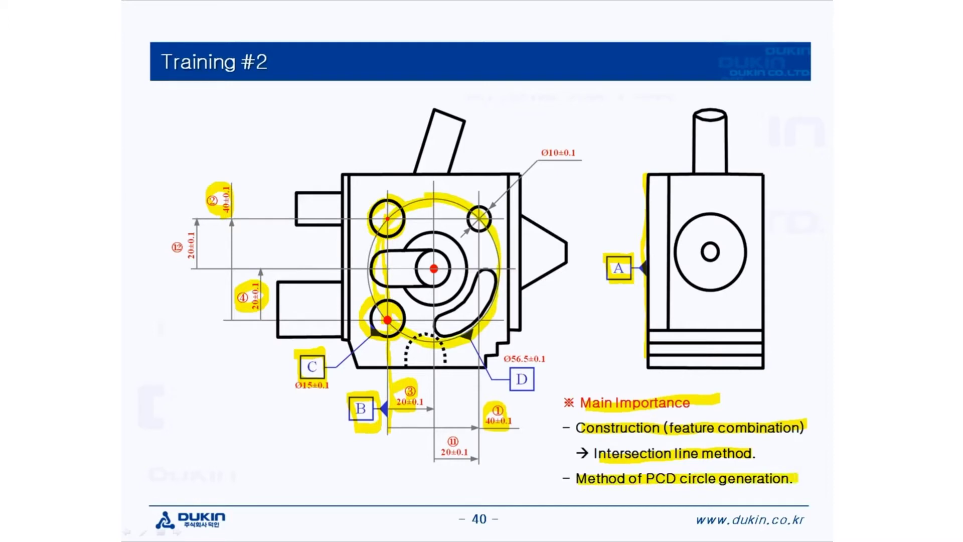
pyautogui.moveTo(446, 439); pyautogui.dragTo(468, 458)
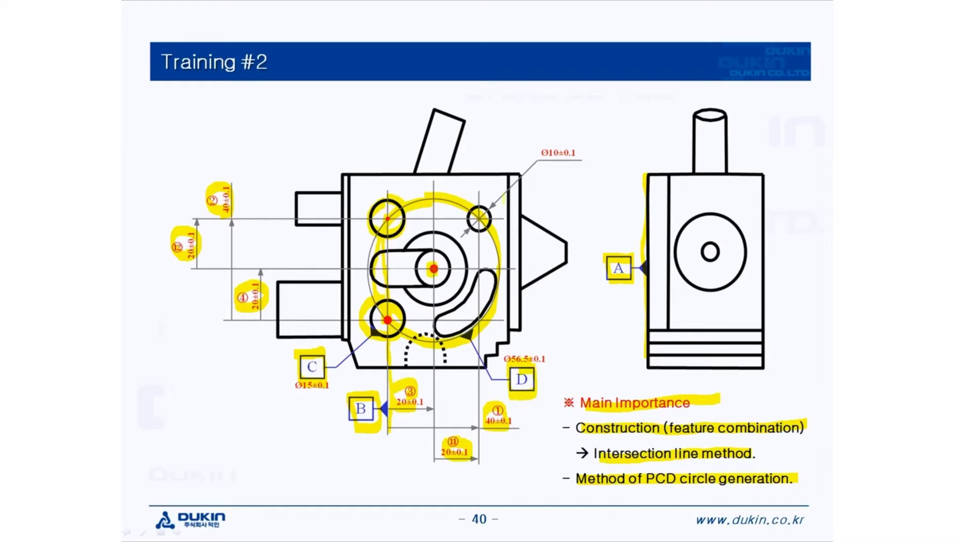
pyautogui.moveTo(487, 199)
pyautogui.mouseDown()
pyautogui.moveTo(467, 219)
pyautogui.moveTo(483, 234)
pyautogui.moveTo(491, 210)
pyautogui.mouseUp()
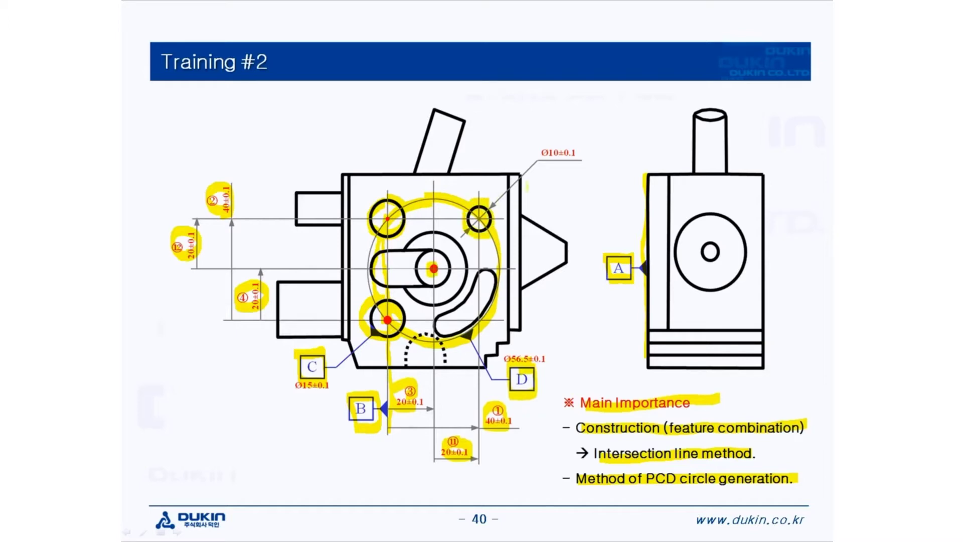
pyautogui.moveTo(536, 153); pyautogui.dragTo(582, 154)
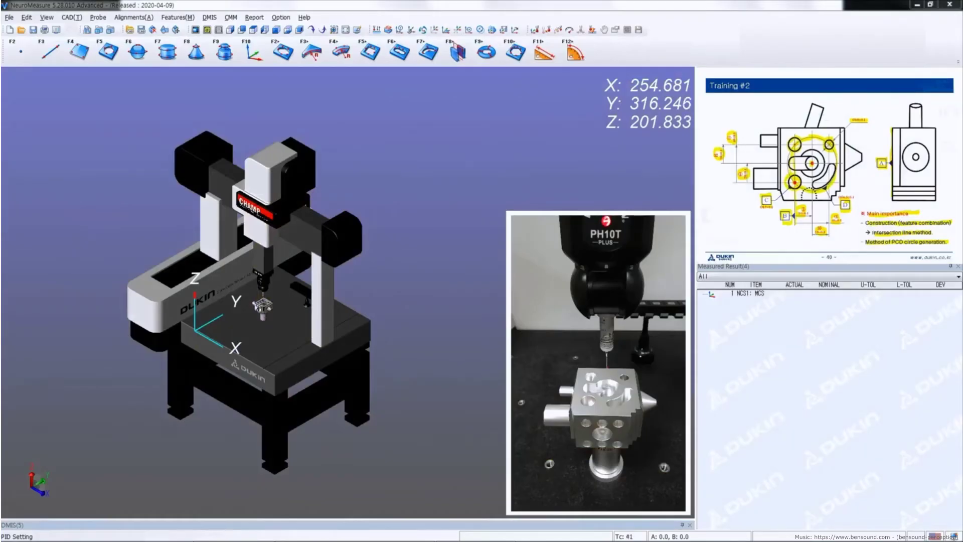
pyautogui.click(240, 129)
# Measure the top face as 4-point plane PL1 and level the coordinate system to it (NCS2)
pyautogui.scroll(5, 242, 131)
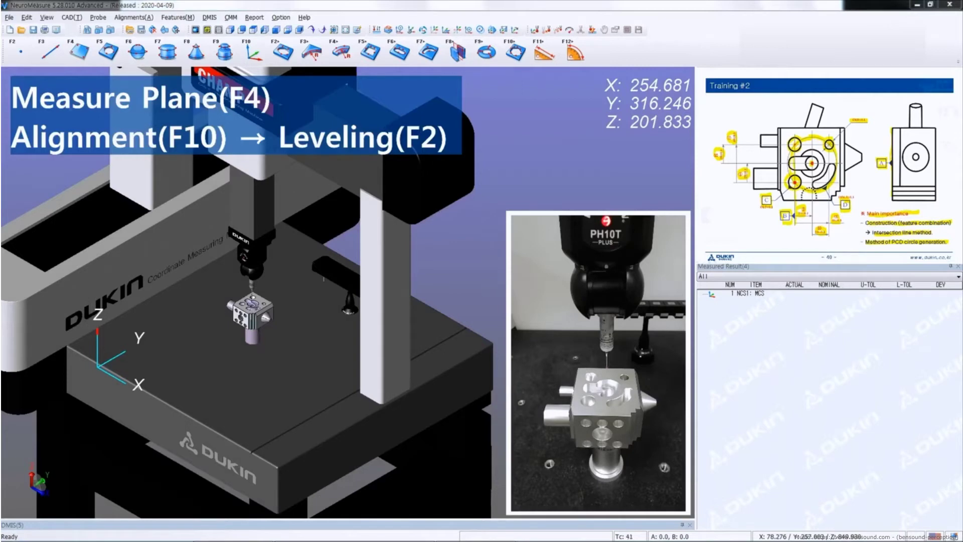
pyautogui.click(79, 51)
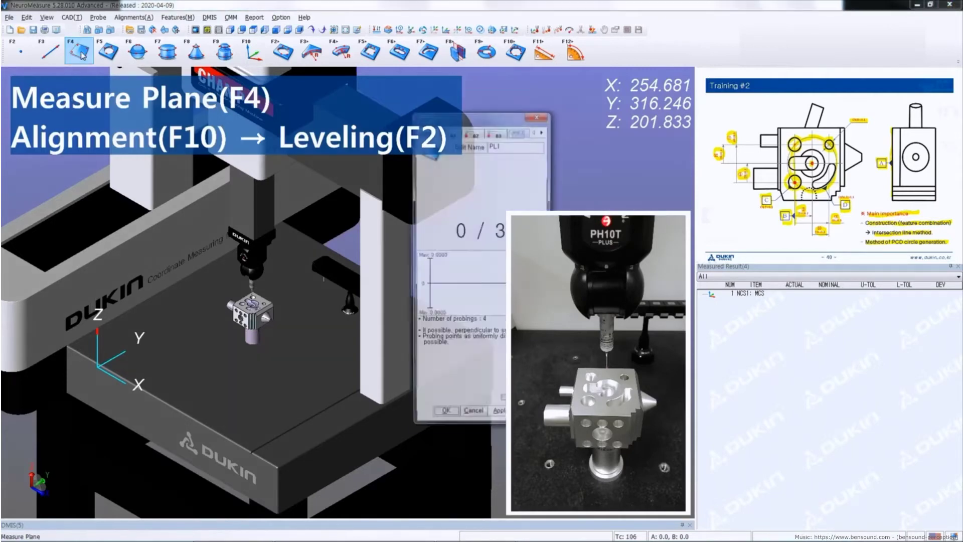
pyautogui.moveTo(438, 121); pyautogui.dragTo(39, 87)
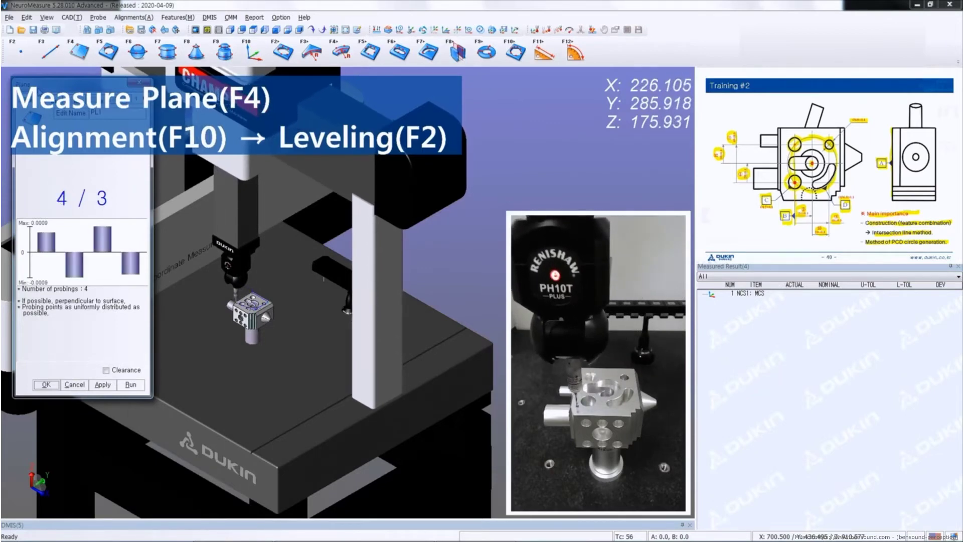
pyautogui.press('Return')
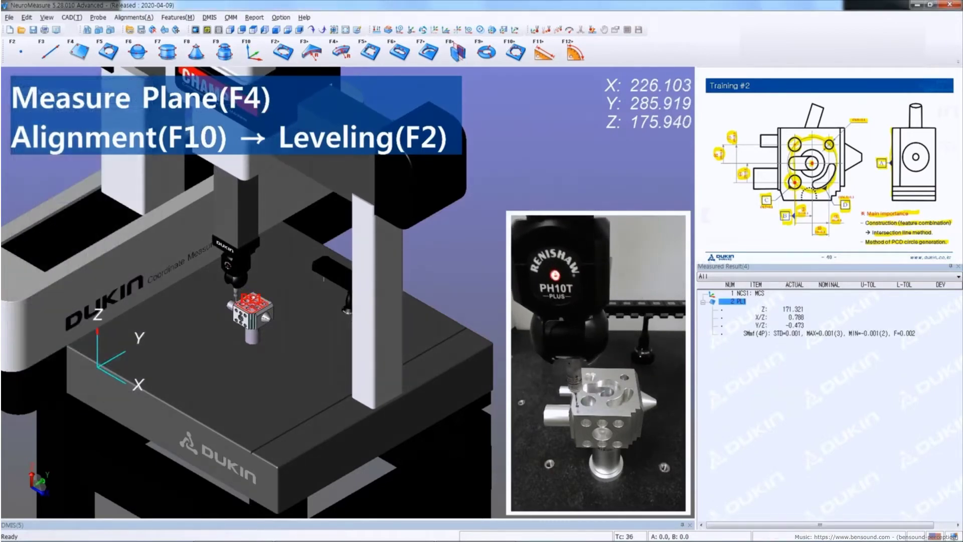
pyautogui.click(254, 50)
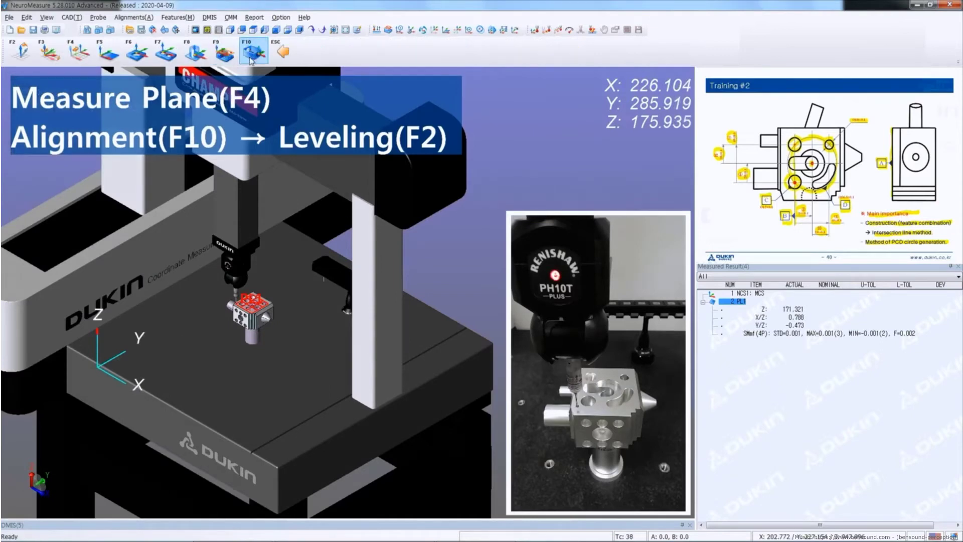
pyautogui.click(27, 60)
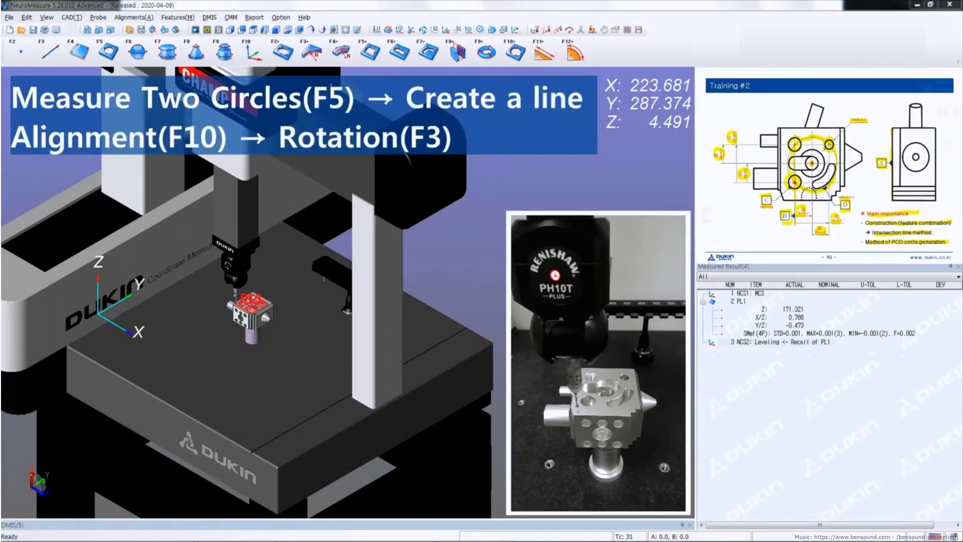
# Probe two holes as 4-point circles CR1 (Ø15.075) and CR2 (Ø12.850)
pyautogui.scroll(5, 261, 234)
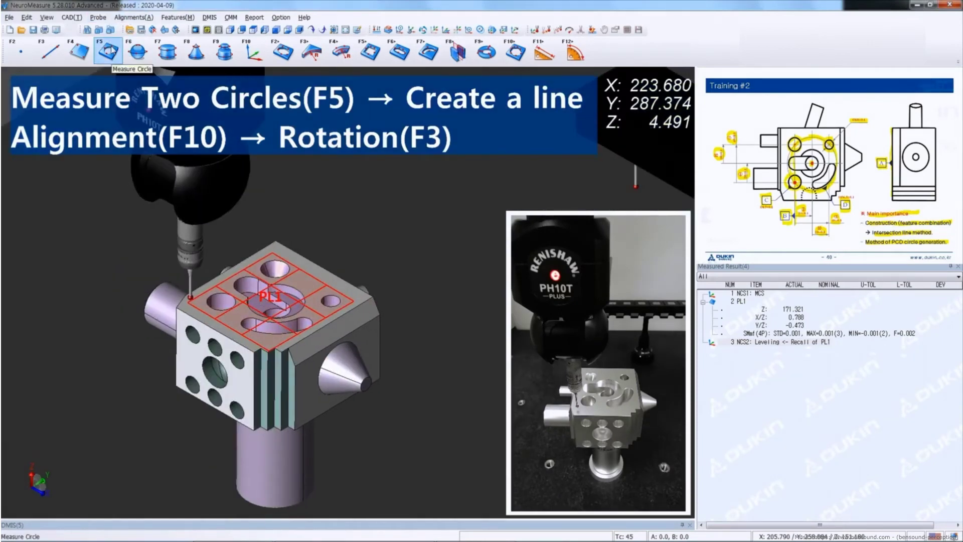
pyautogui.click(111, 50)
pyautogui.moveTo(379, 161); pyautogui.dragTo(55, 91)
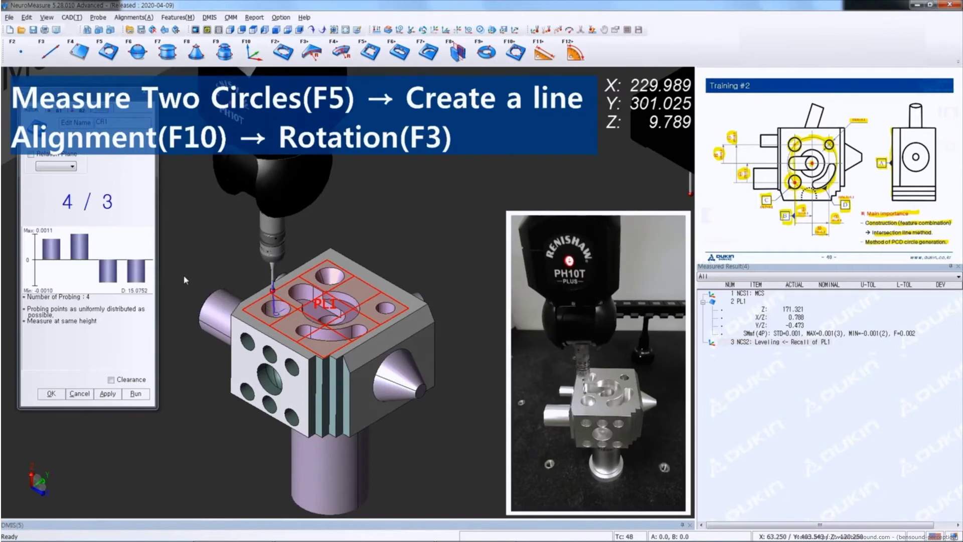
pyautogui.click(107, 393)
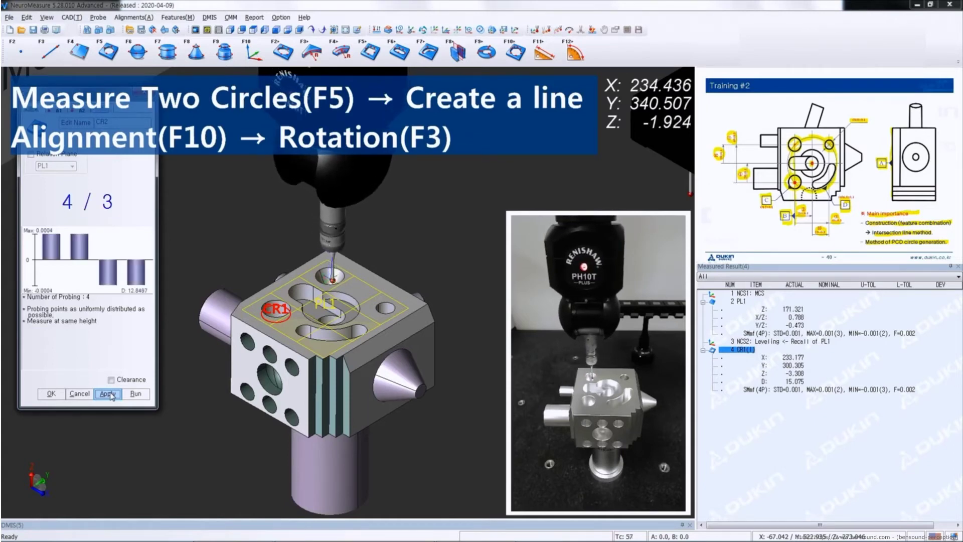
pyautogui.click(110, 395)
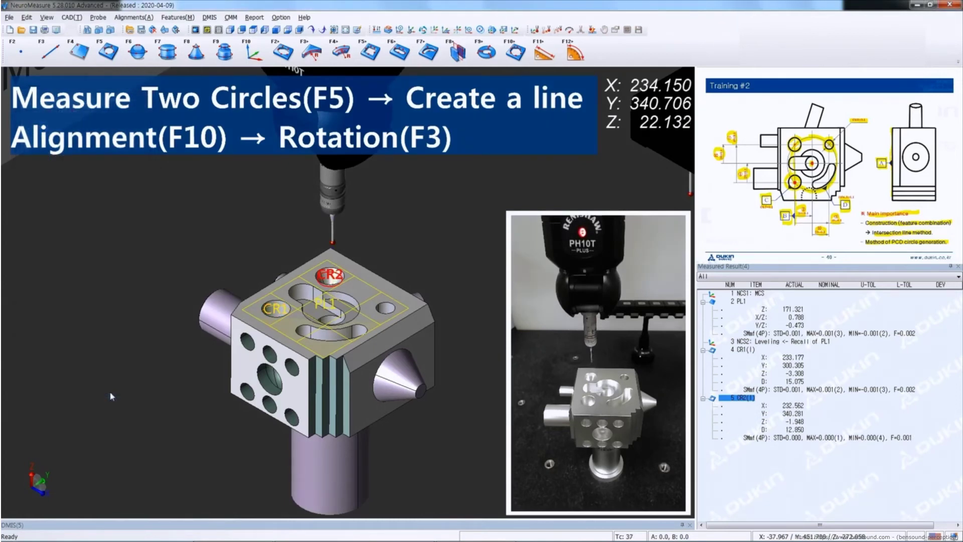
# Construct line LN1 through circles CR1 and CR2
pyautogui.click(744, 350)
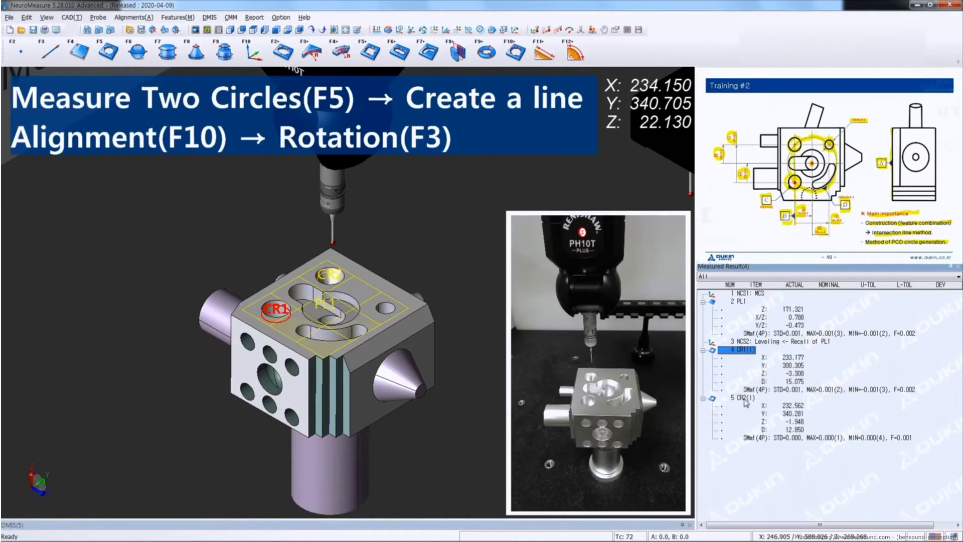
pyautogui.keyDown('ctrl'); pyautogui.click(745, 398); pyautogui.keyUp('ctrl')
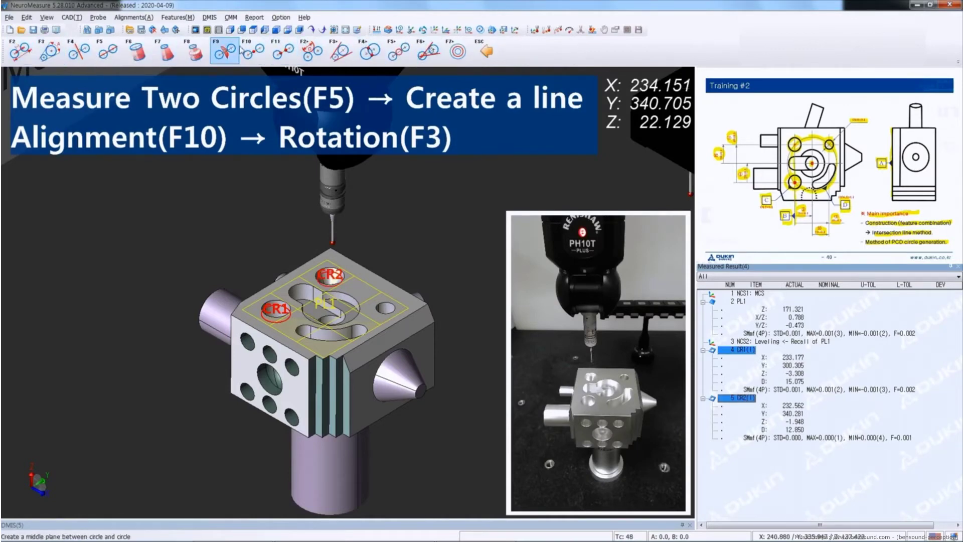
pyautogui.click(120, 57)
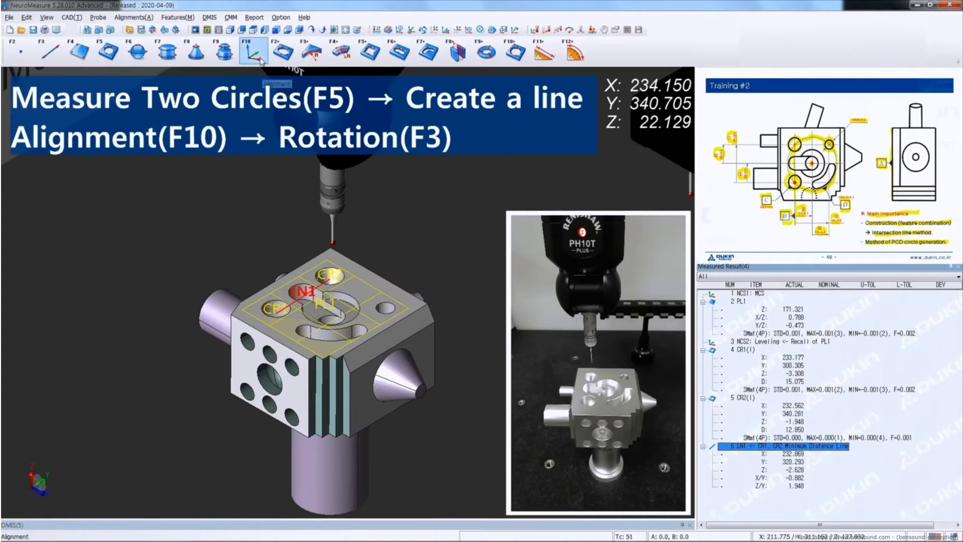
# Rotate the coordinate system onto line LN1 as NCS3, then select CR1
pyautogui.click(254, 52)
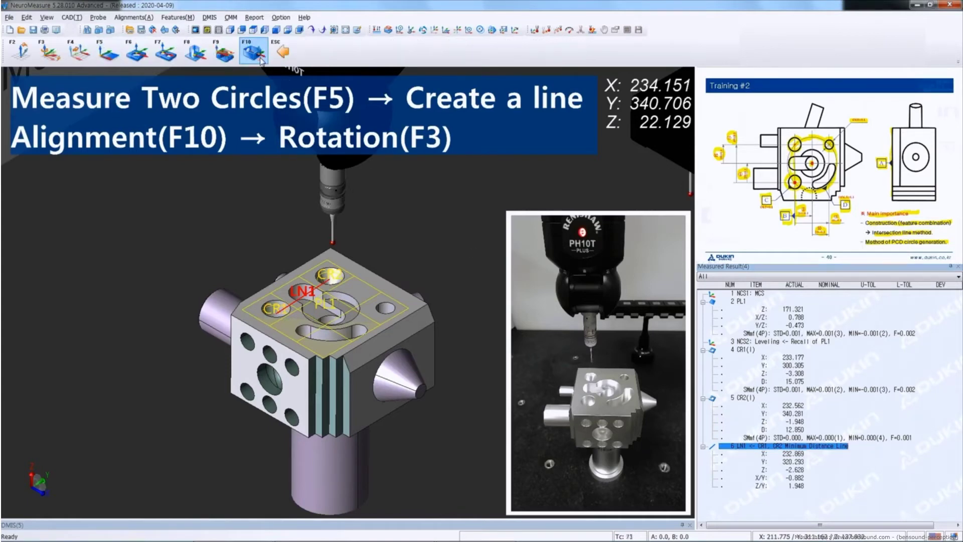
pyautogui.click(48, 52)
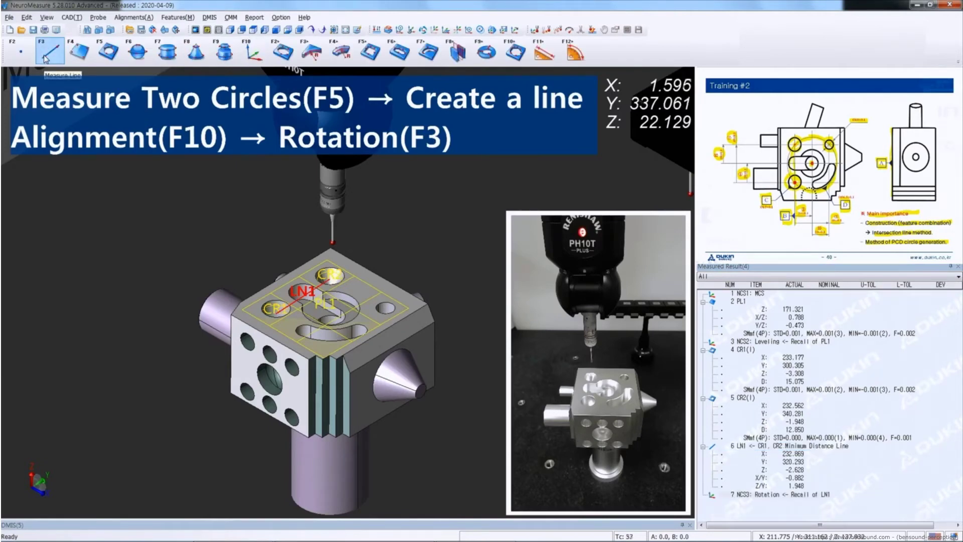
pyautogui.click(741, 352)
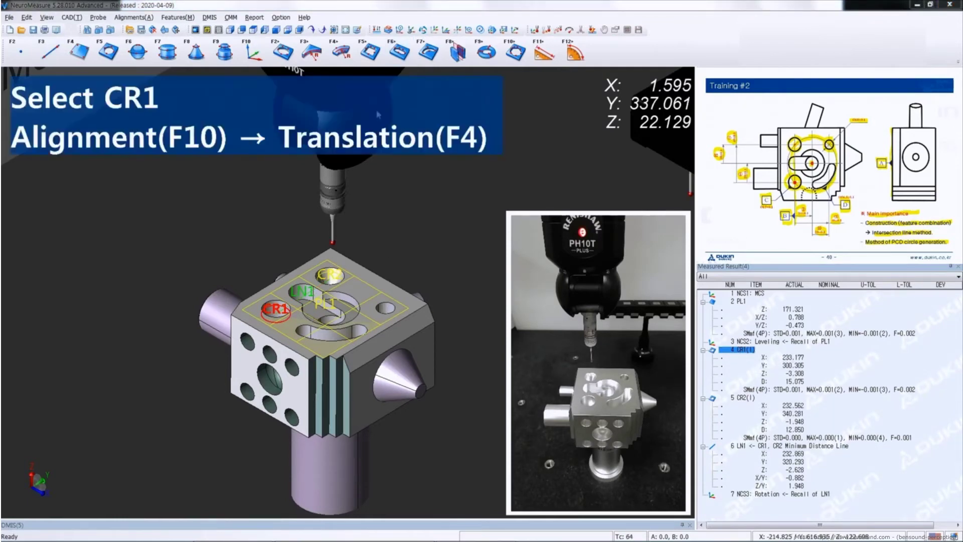
pyautogui.click(743, 350)
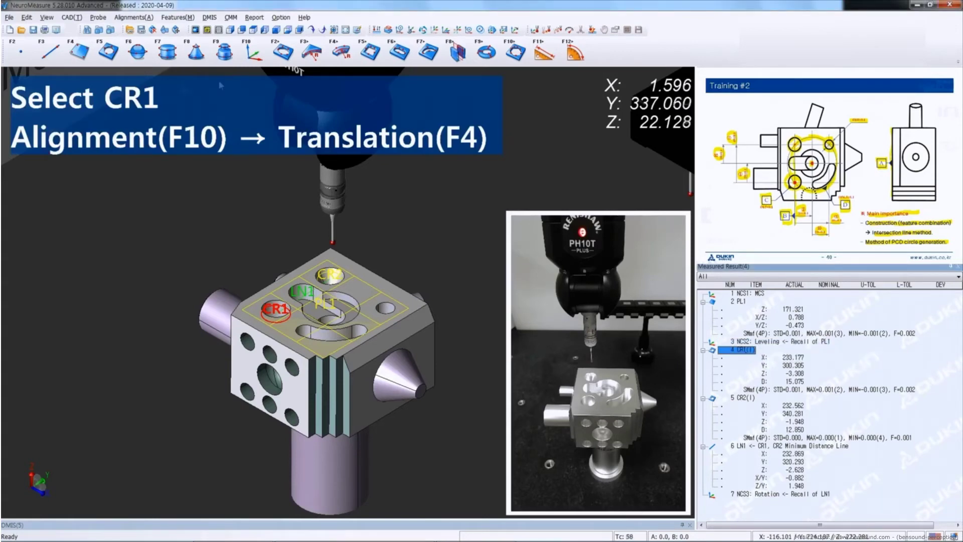
# Translate the XY origin to the centre of circle CR1 as NCS4
pyautogui.click(254, 50)
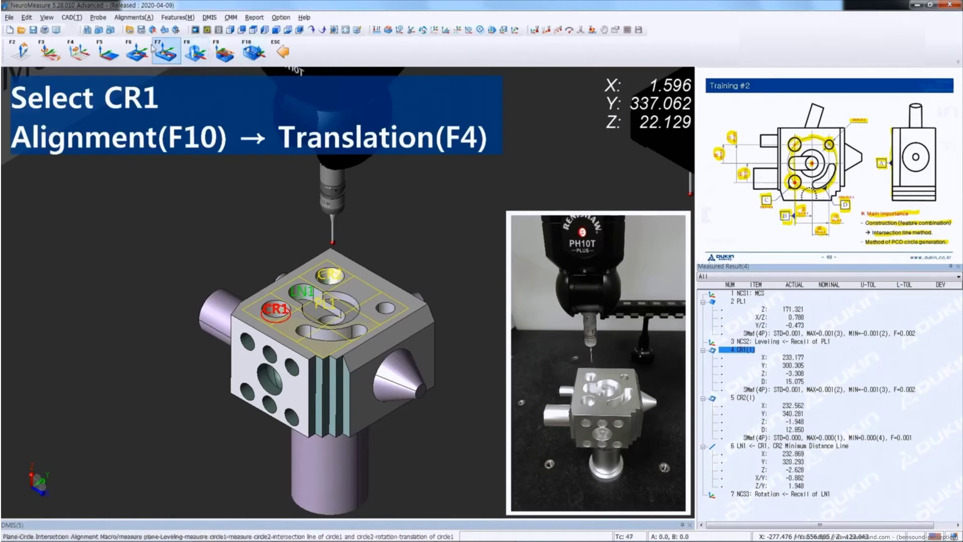
pyautogui.click(74, 55)
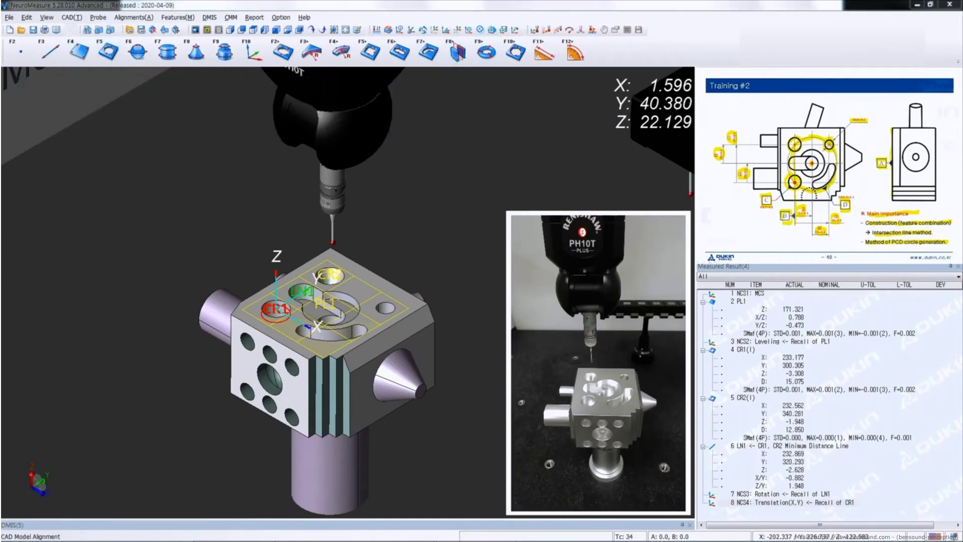
pyautogui.click(108, 51)
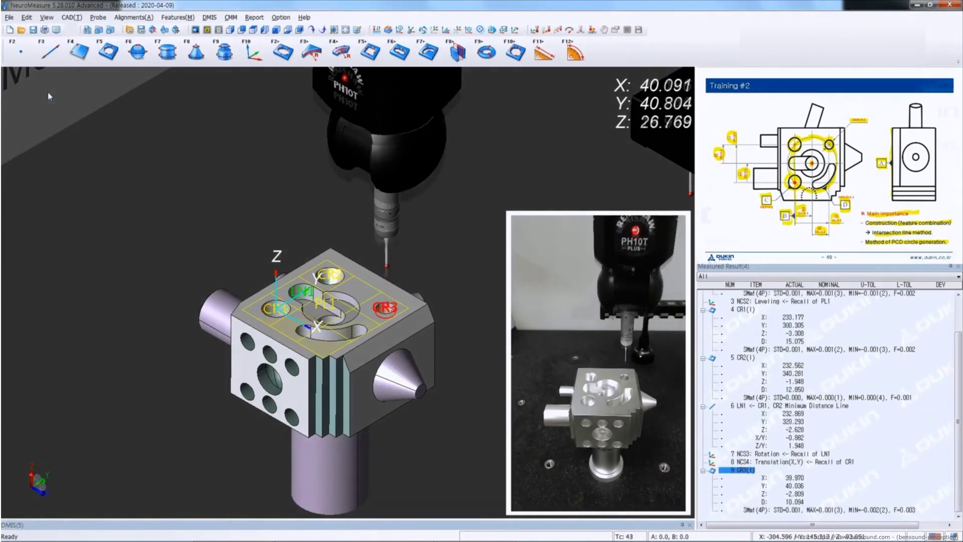
# Open circle CR3's detailed results (X 39.970, Y 40.036, D 10.094) and move them left
pyautogui.doubleClick(742, 471)
pyautogui.moveTo(433, 151); pyautogui.dragTo(170, 158)
# Enter CR3 nominals of X 40, Y 40 and diameter 10
pyautogui.click(171, 242)
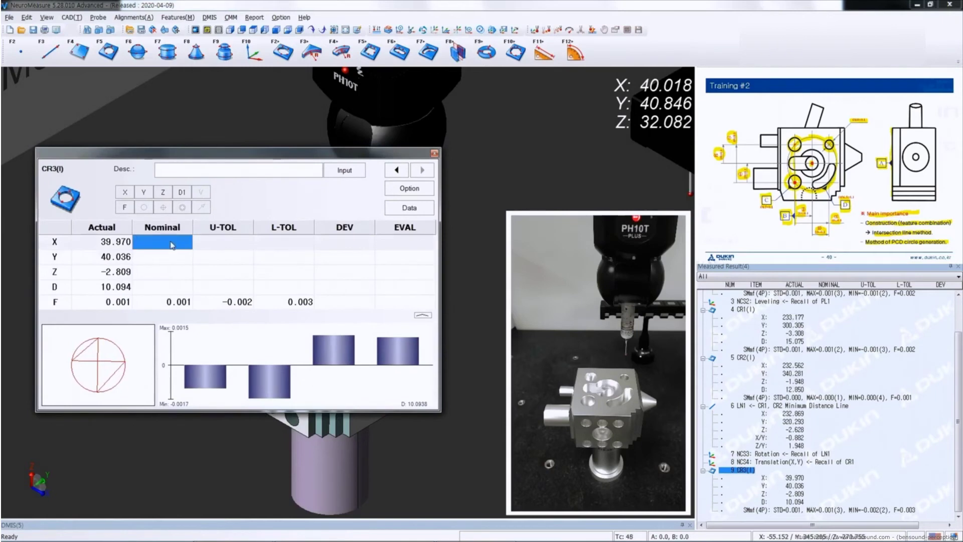
pyautogui.write('40')
pyautogui.press('Return')
pyautogui.click(173, 258)
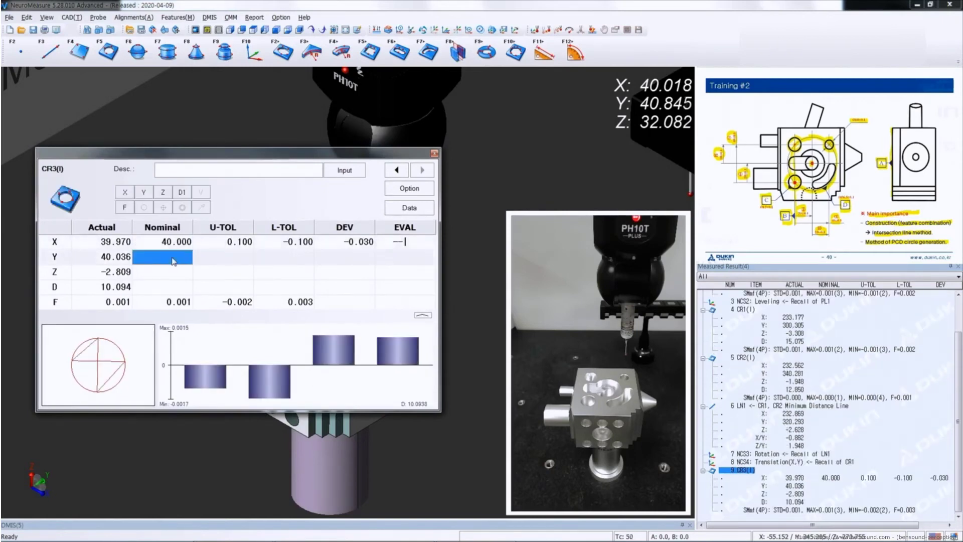
pyautogui.write('40')
pyautogui.press('Return')
pyautogui.press('Down')
pyautogui.press('Down')
pyautogui.write('1')
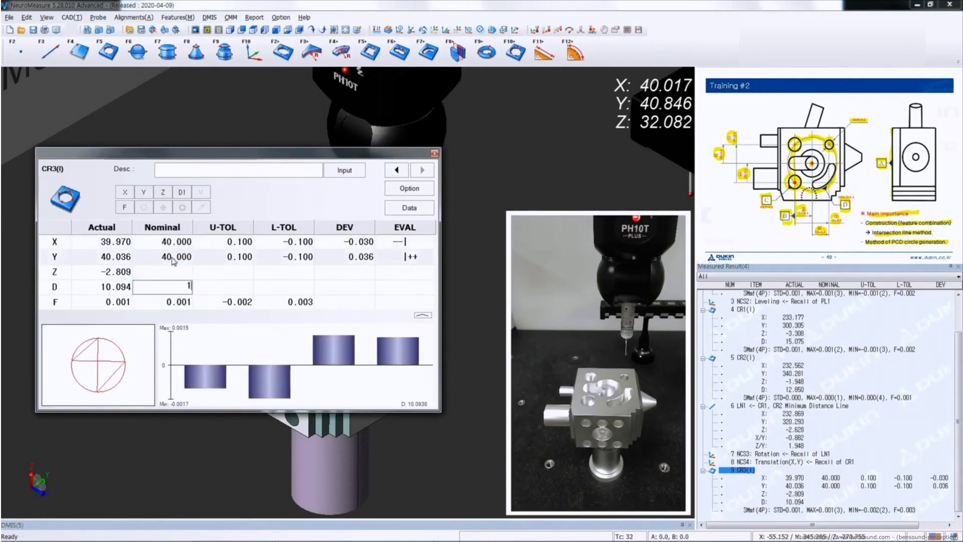
pyautogui.write('0')
pyautogui.press('Return')
# Turn off CR3's Z and form rows and close its results
pyautogui.click(162, 192)
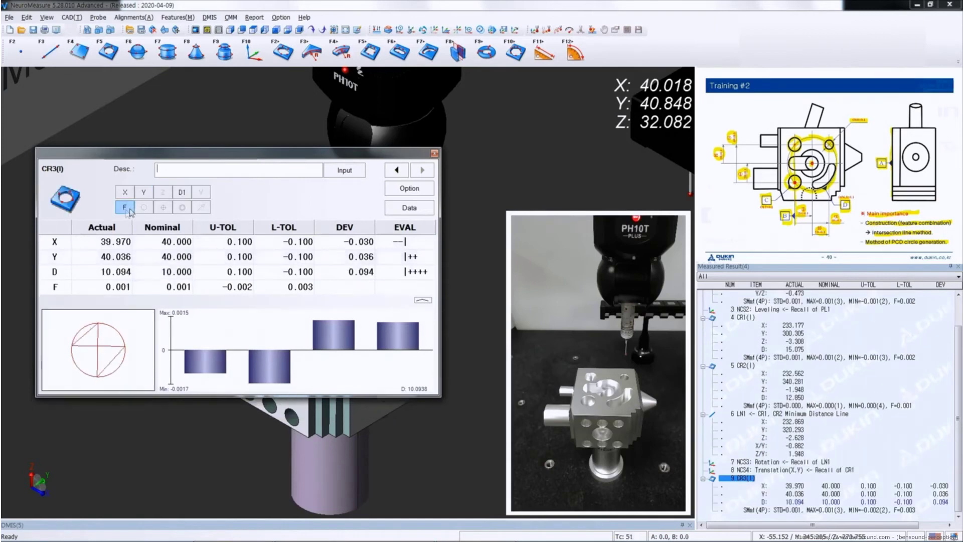
pyautogui.click(129, 209)
pyautogui.click(434, 153)
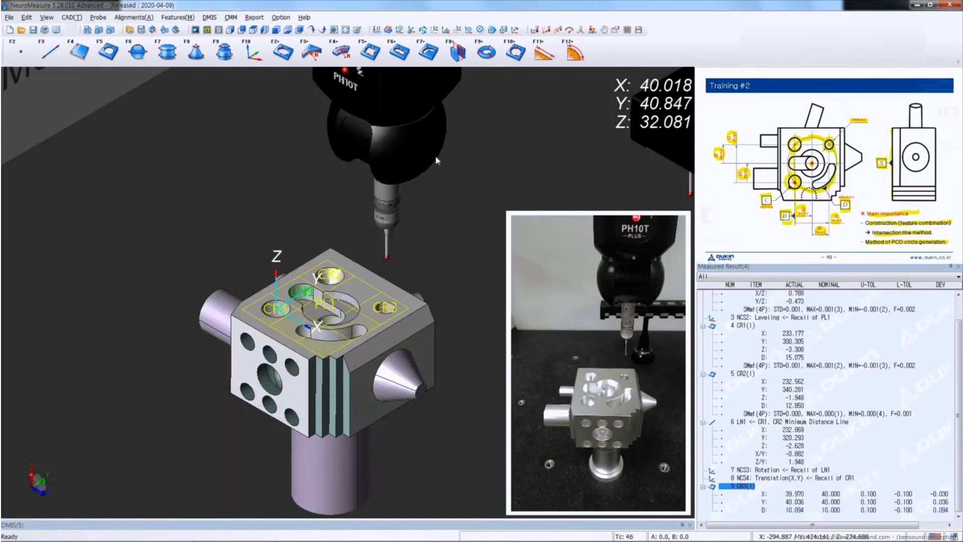
# Build inner projected PCD circle CR4 (Ø56.573) through CR1, CR2 and CR3 from compensated data
pyautogui.click(747, 326)
pyautogui.keyDown('ctrl'); pyautogui.click(747, 374); pyautogui.keyUp('ctrl')
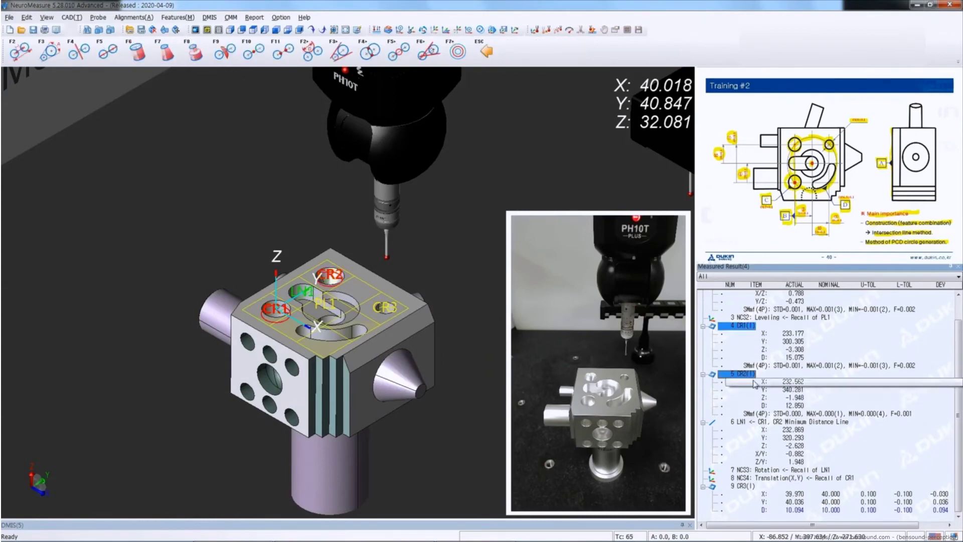
pyautogui.keyDown('ctrl'); pyautogui.click(744, 487); pyautogui.keyUp('ctrl')
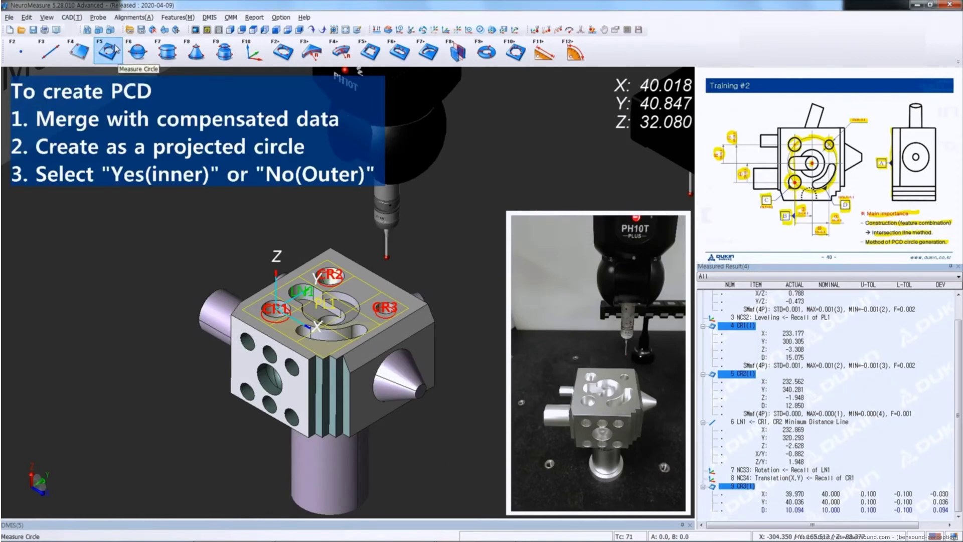
pyautogui.click(113, 50)
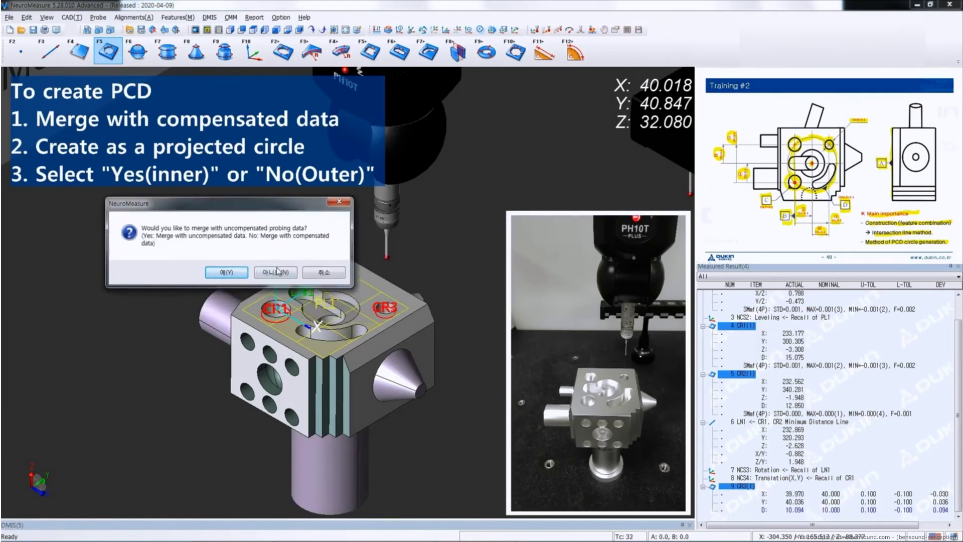
pyautogui.click(275, 272)
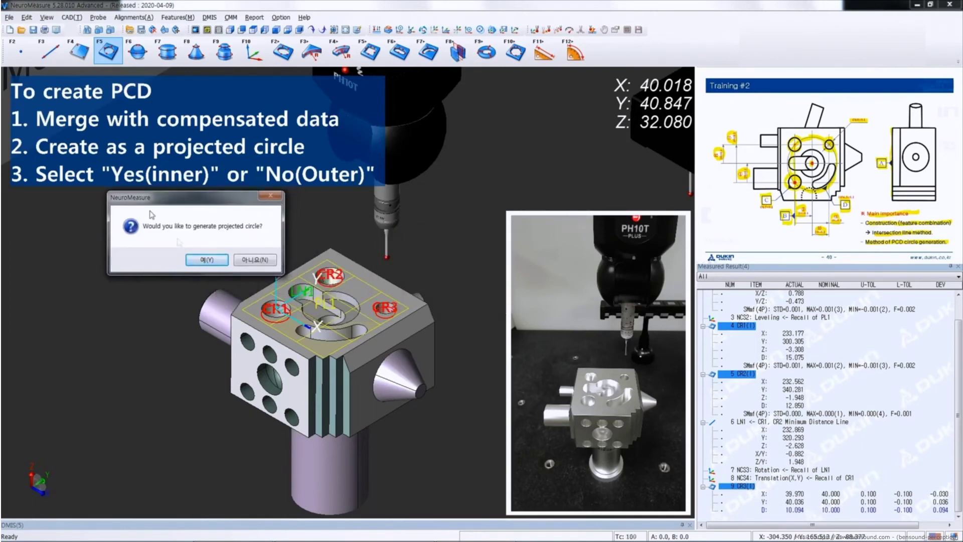
pyautogui.click(219, 261)
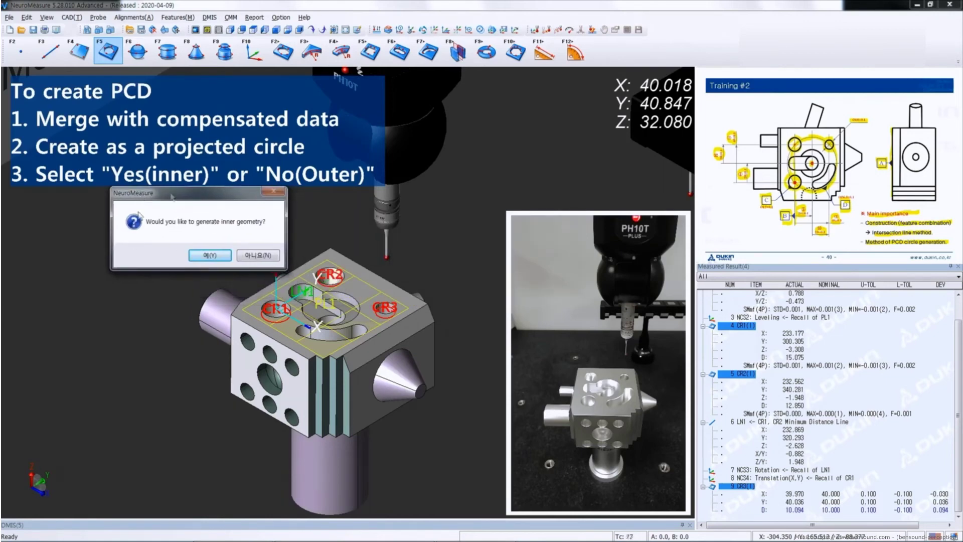
pyautogui.click(222, 258)
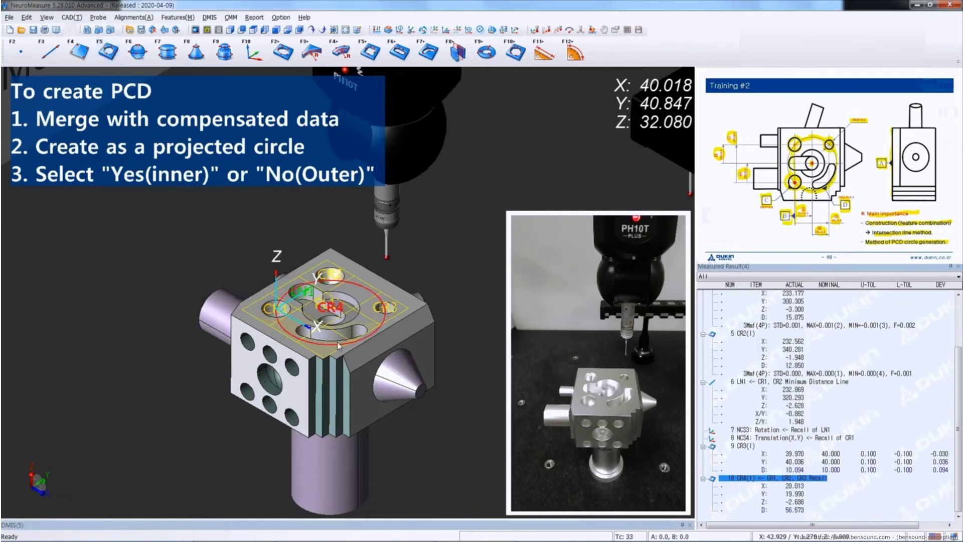
# Give CR4 nominals X 20, Y 20, diameter 56.5, hide its Z row, and close its results
pyautogui.doubleClick(790, 494)
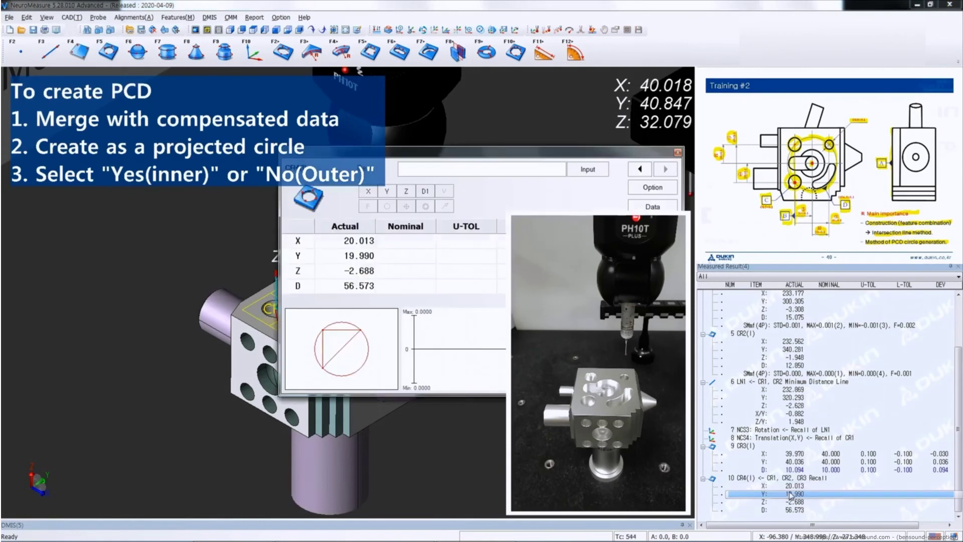
pyautogui.moveTo(437, 152); pyautogui.dragTo(243, 156)
pyautogui.click(214, 246)
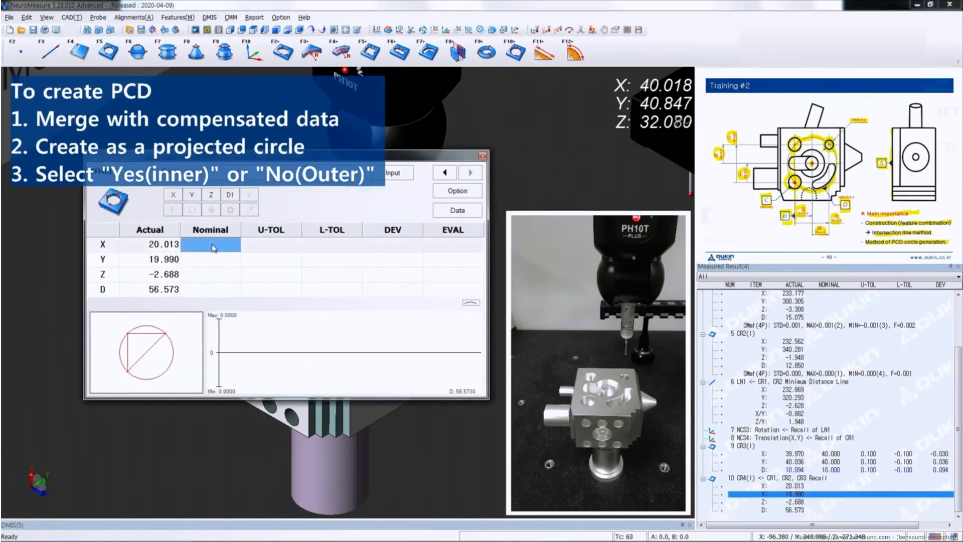
pyautogui.write('20')
pyautogui.press('Return')
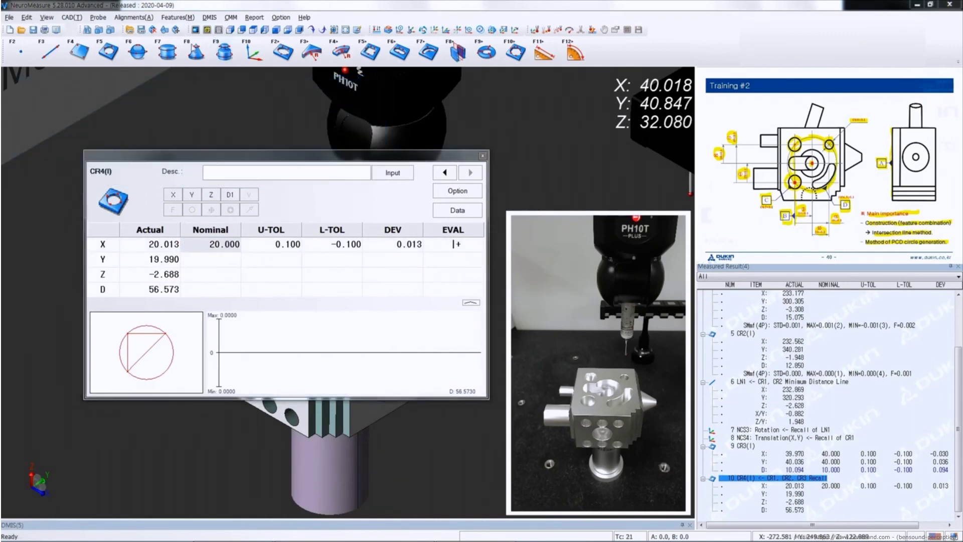
pyautogui.click(219, 262)
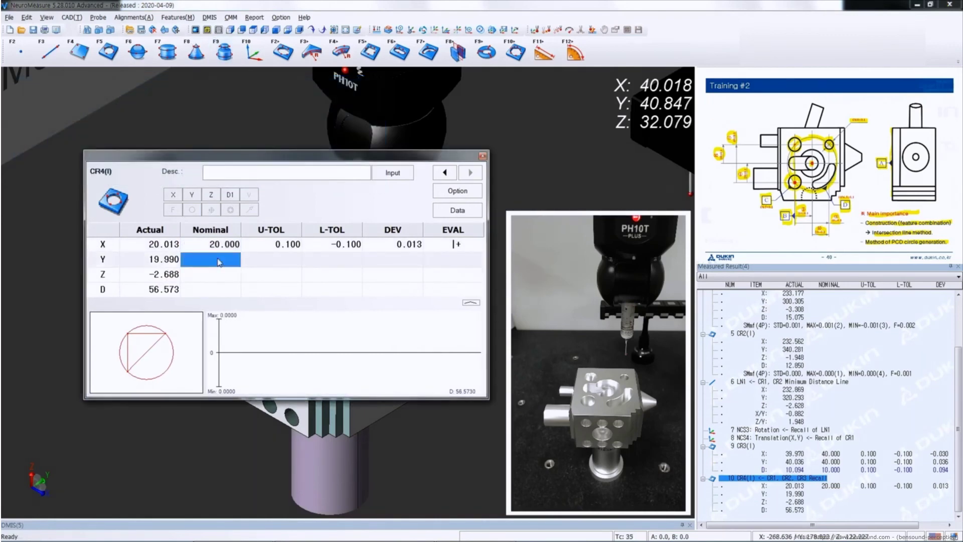
pyautogui.write('20')
pyautogui.press('Return')
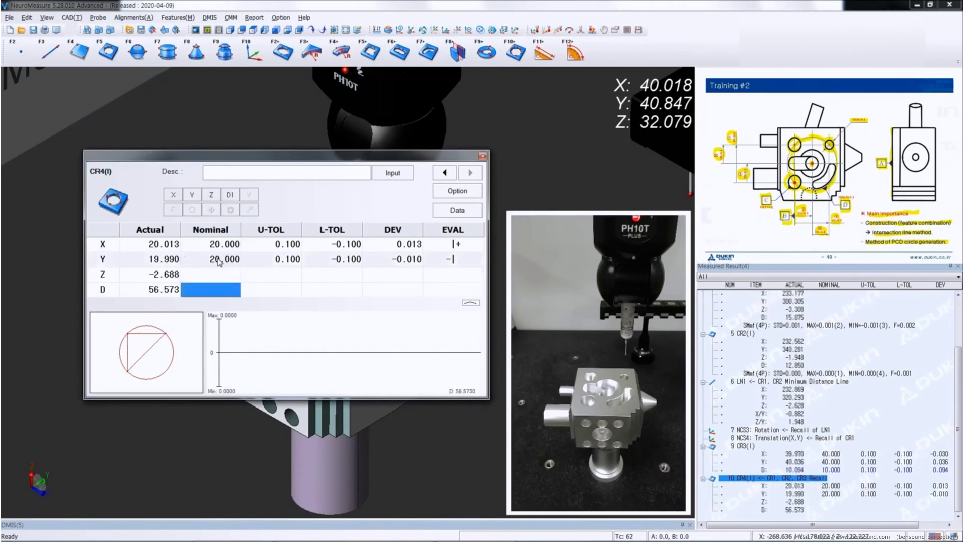
pyautogui.write('56.5')
pyautogui.press('Return')
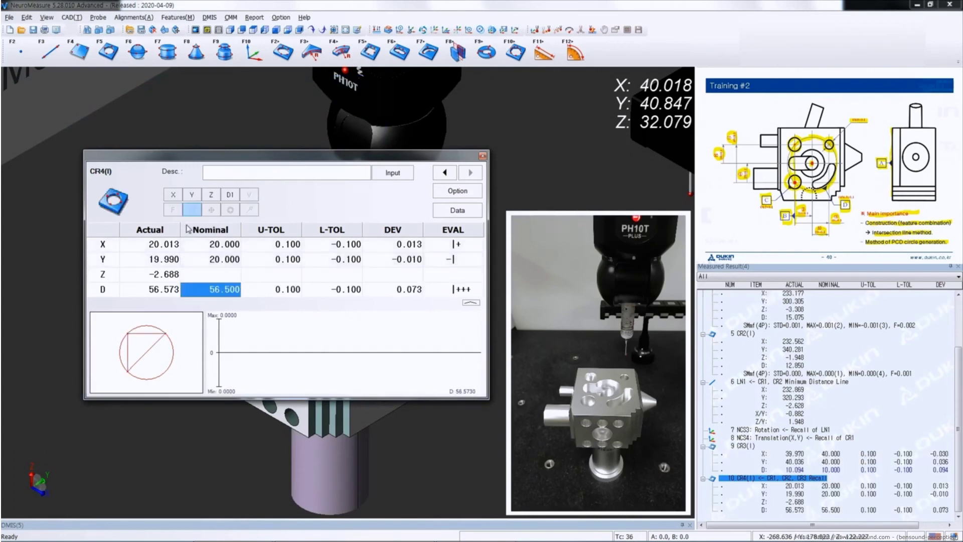
pyautogui.click(211, 195)
pyautogui.click(482, 156)
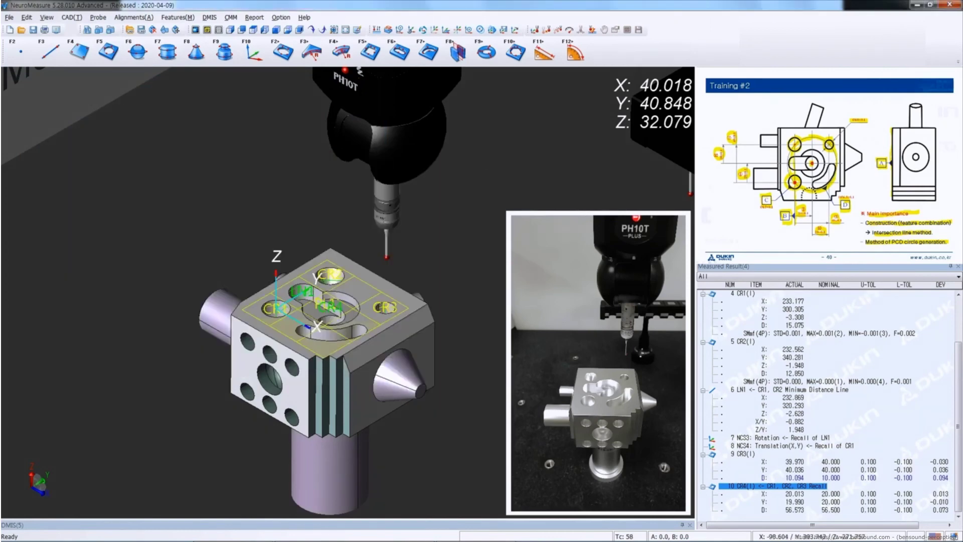
# Create NCS5, an X/Y translation moving the origin to the centre of PCD circle CR4, then select circle CR3
pyautogui.click(752, 486)
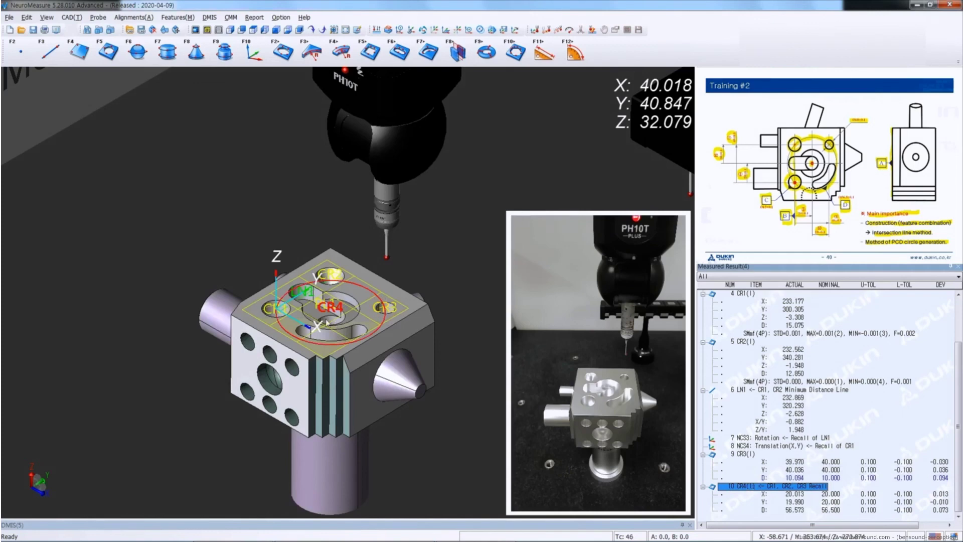
pyautogui.click(252, 59)
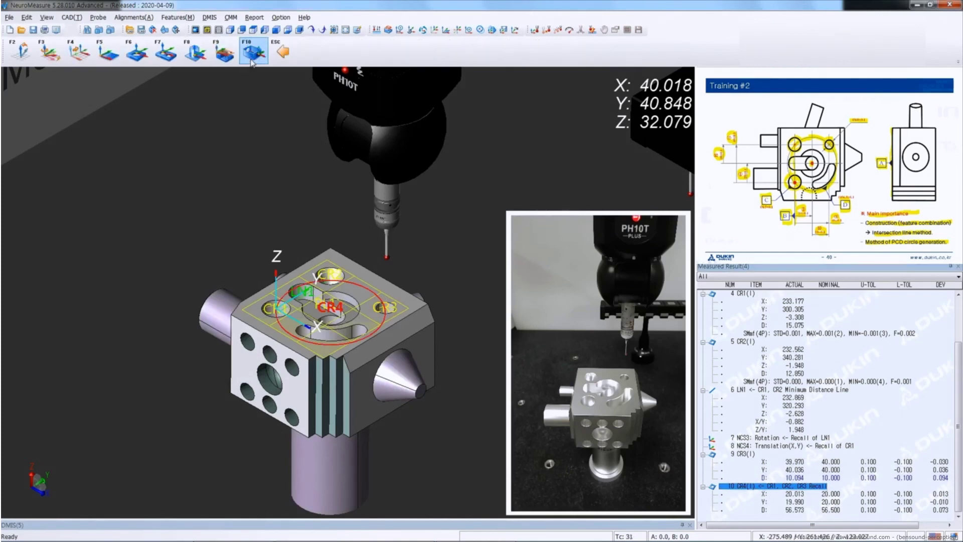
pyautogui.click(88, 60)
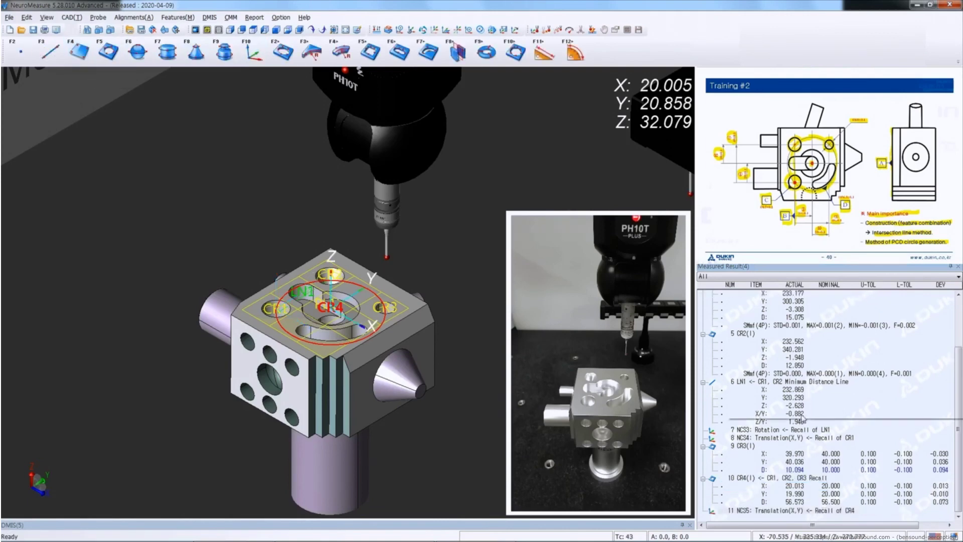
pyautogui.click(743, 447)
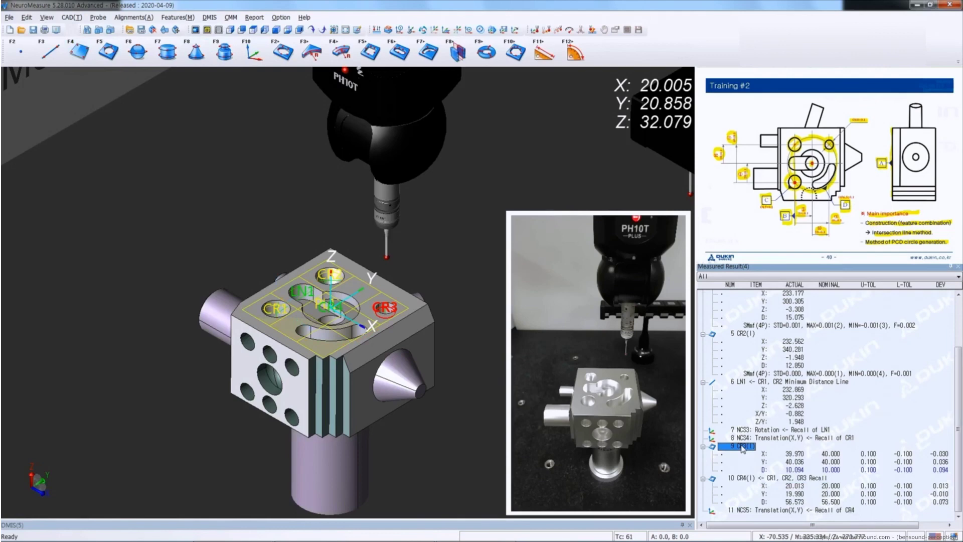
pyautogui.rightClick(743, 447)
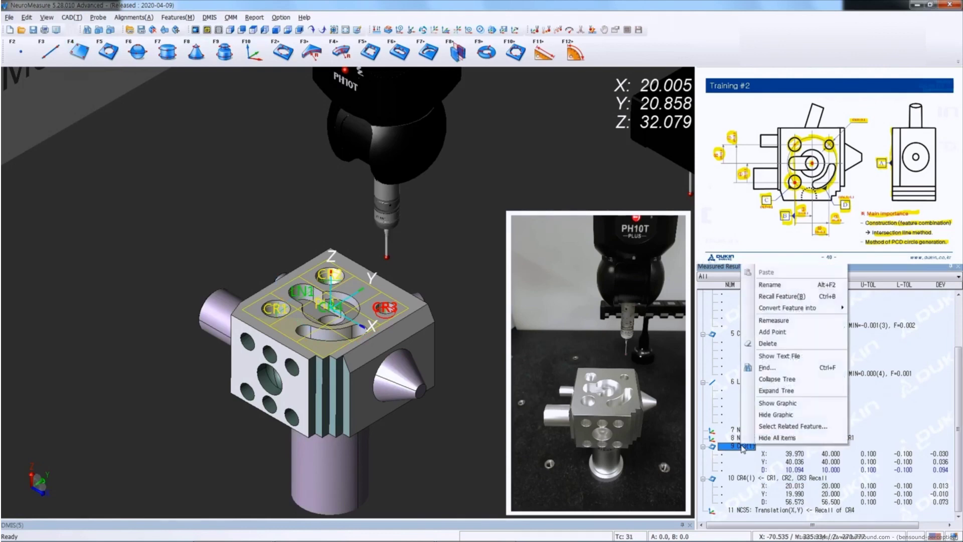
# Recall circle CR3 as the new feature CR5 and open its results in full view
pyautogui.click(784, 297)
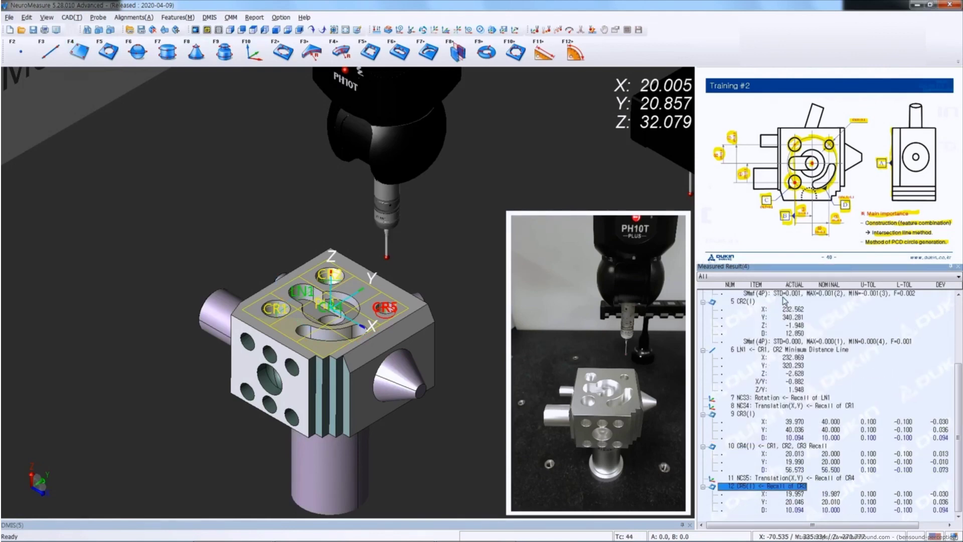
pyautogui.click(795, 502)
pyautogui.doubleClick(795, 502)
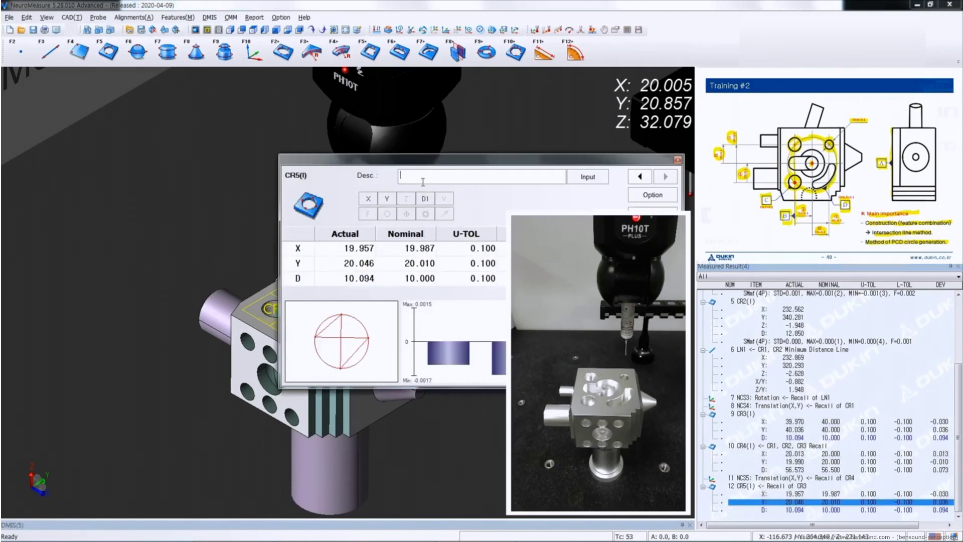
pyautogui.moveTo(423, 161); pyautogui.dragTo(206, 143)
# Set CR5's nominal X to 20 and nominal Y to 20, then close the results
pyautogui.click(197, 235)
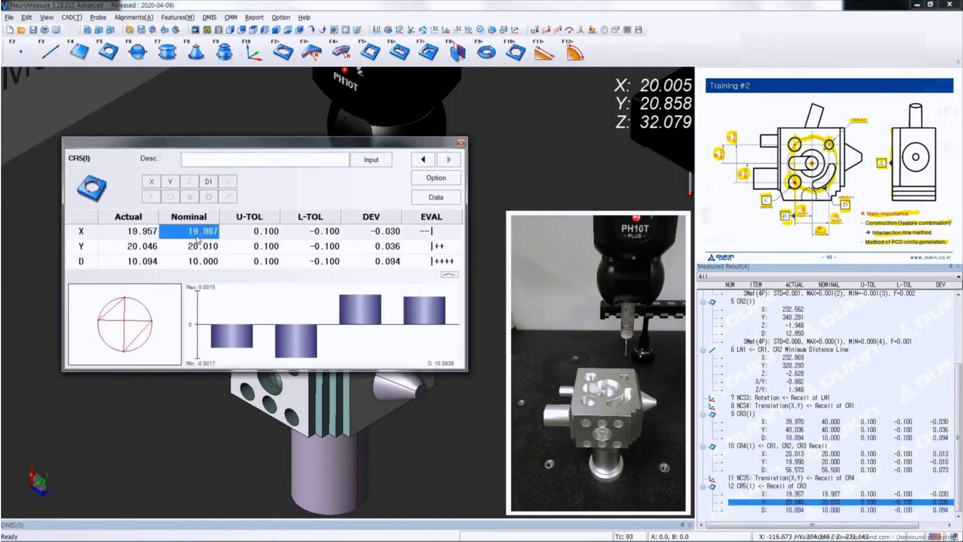
pyautogui.write('20')
pyautogui.press('Return')
pyautogui.press('Down')
pyautogui.write('20')
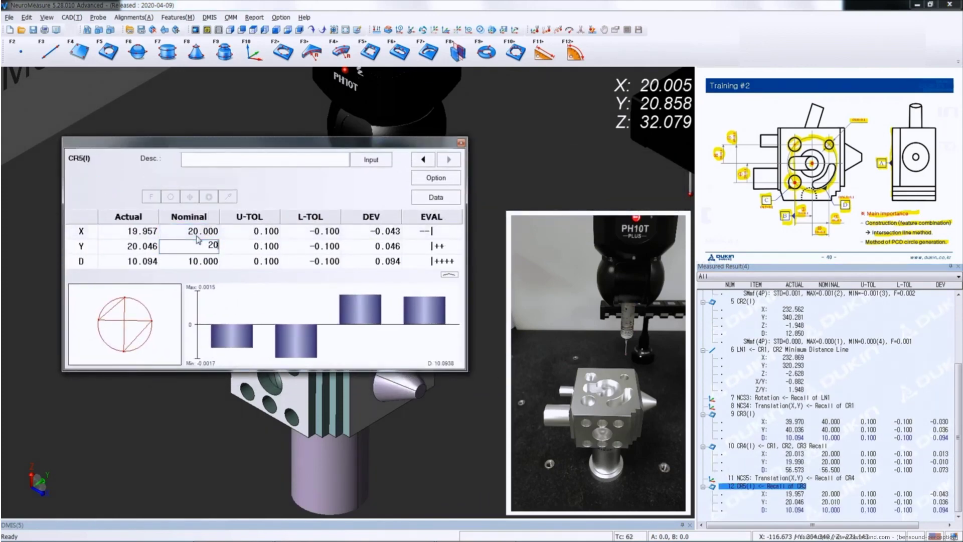
pyautogui.press('Return')
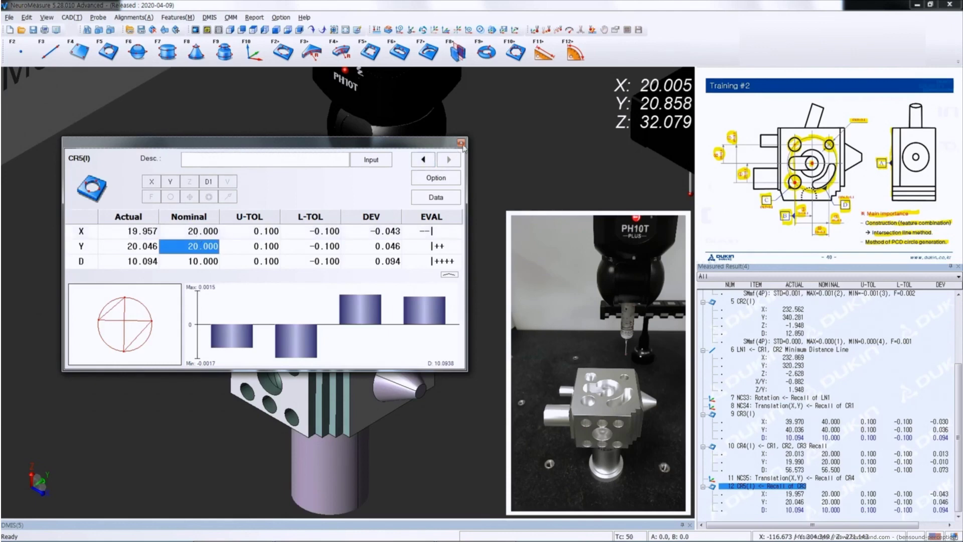
pyautogui.click(461, 144)
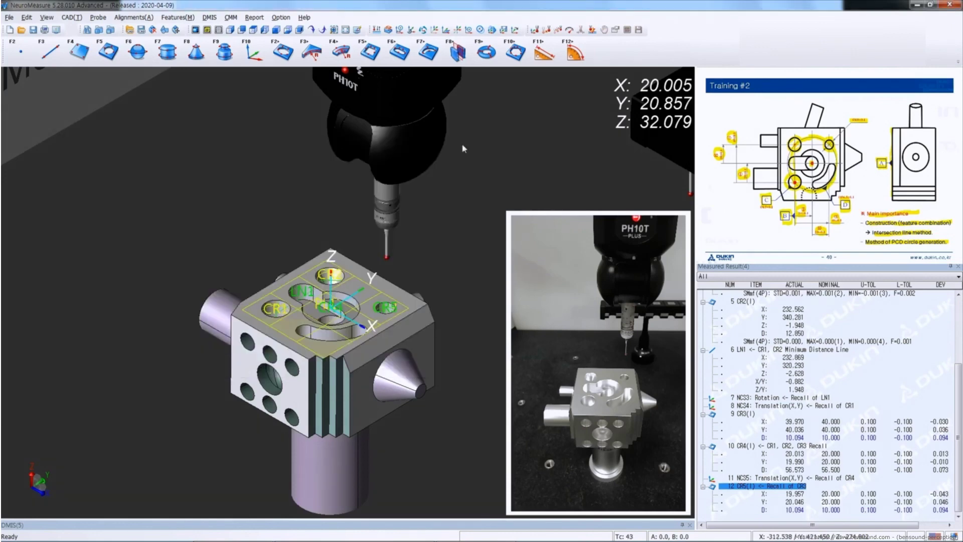